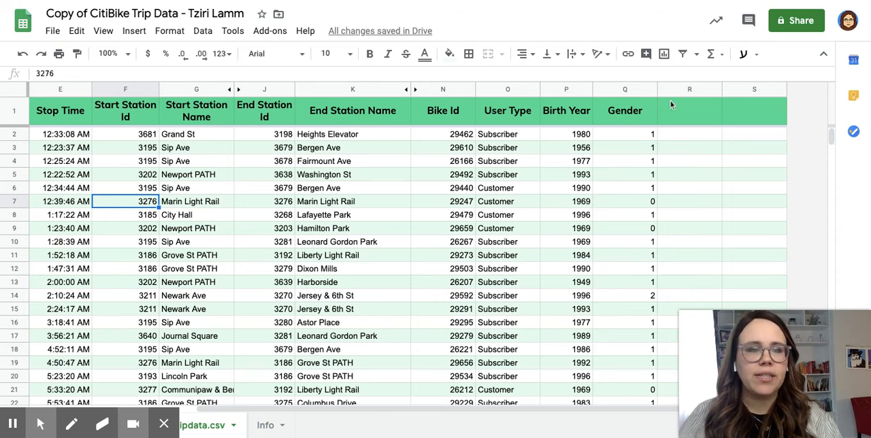
Start an IFS formula in cell R2 with Q2=0 as its first condition.
{"action": "left_click", "coordinate": [684, 139]}
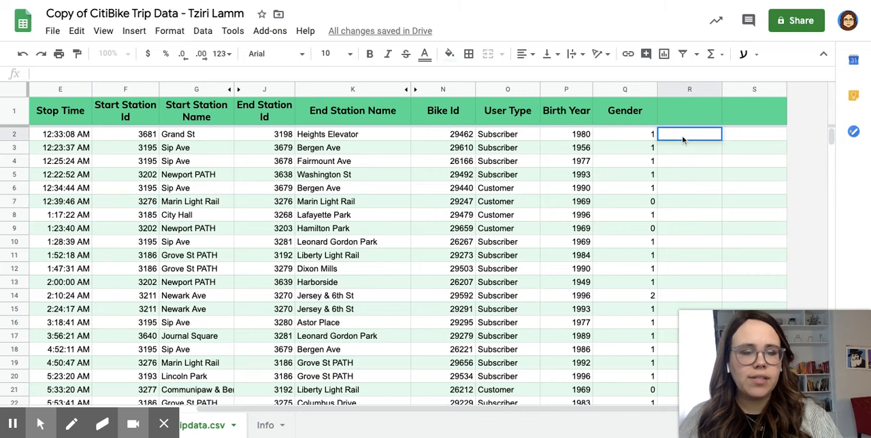
{"action": "type", "text": "="}
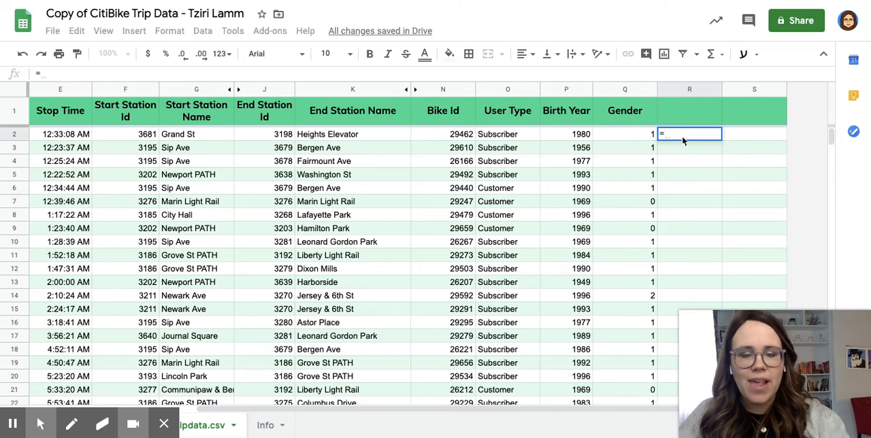
{"action": "type", "text": "if"}
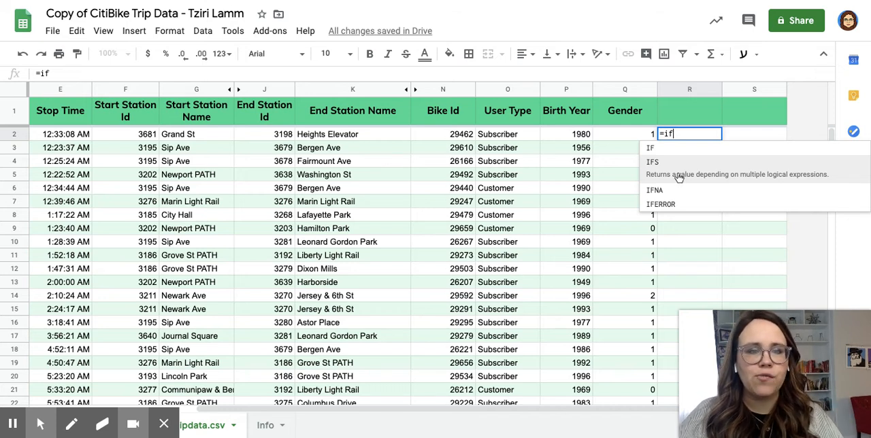
{"action": "type", "text": "s"}
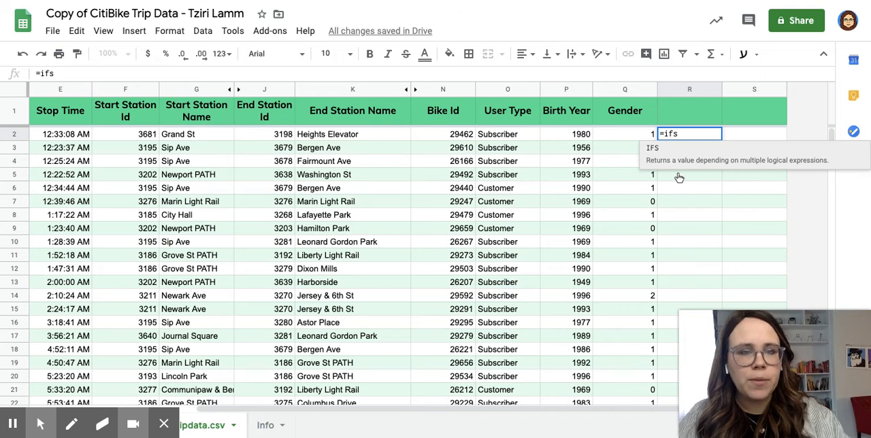
{"action": "type", "text": "("}
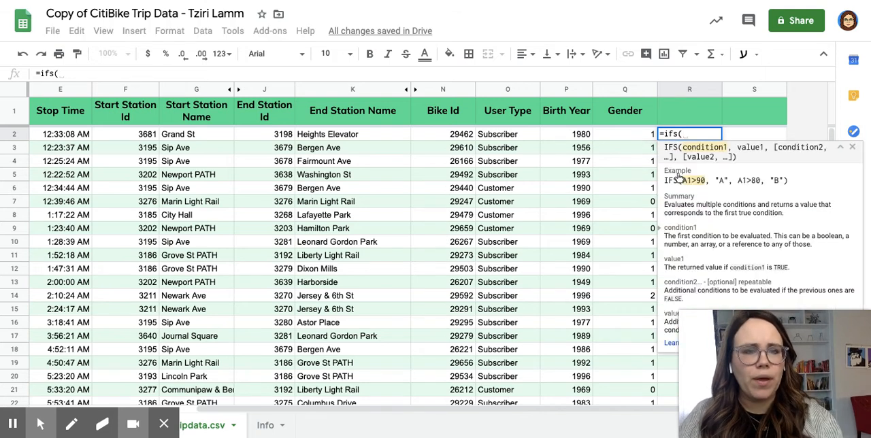
{"action": "left_click", "coordinate": [640, 138]}
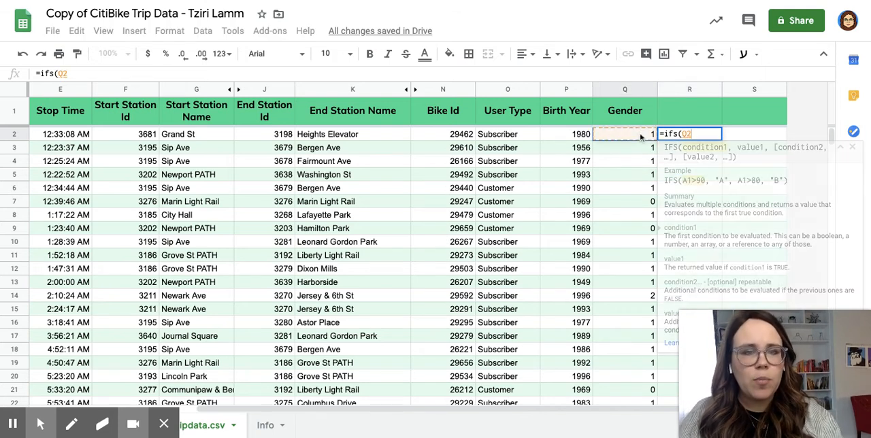
{"action": "left_click", "coordinate": [701, 134]}
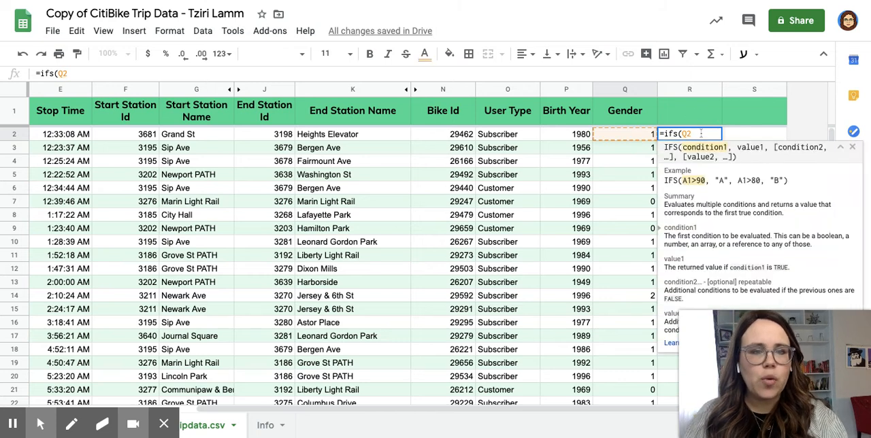
{"action": "type", "text": "="}
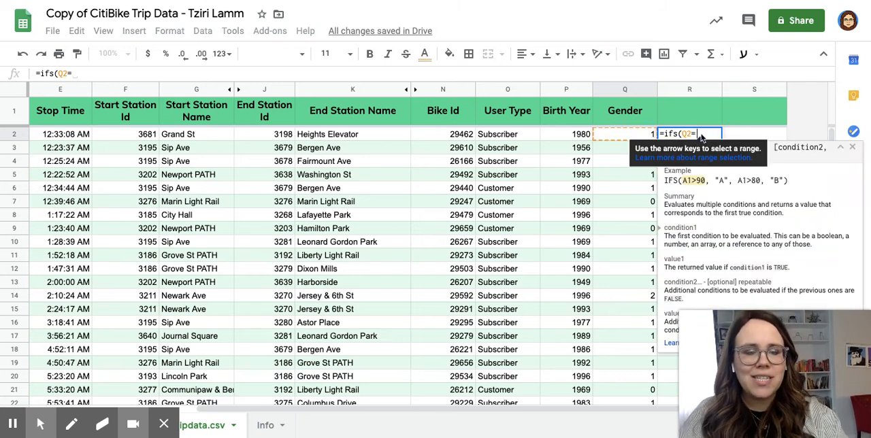
{"action": "type", "text": "0"}
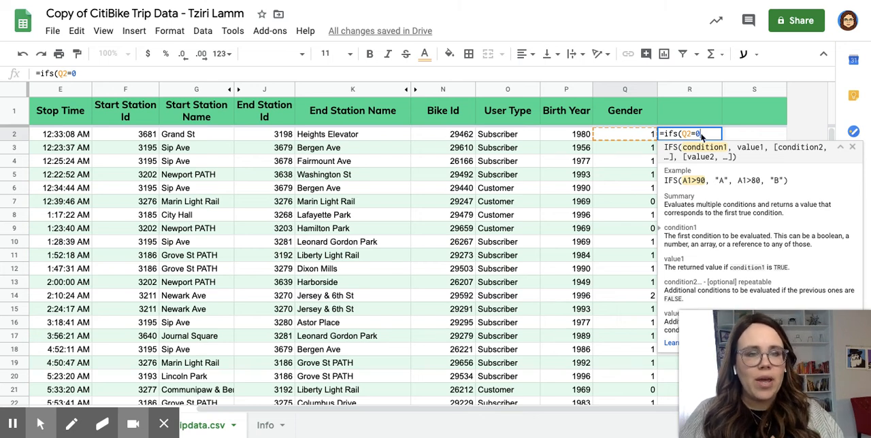
{"action": "type", "text": ","}
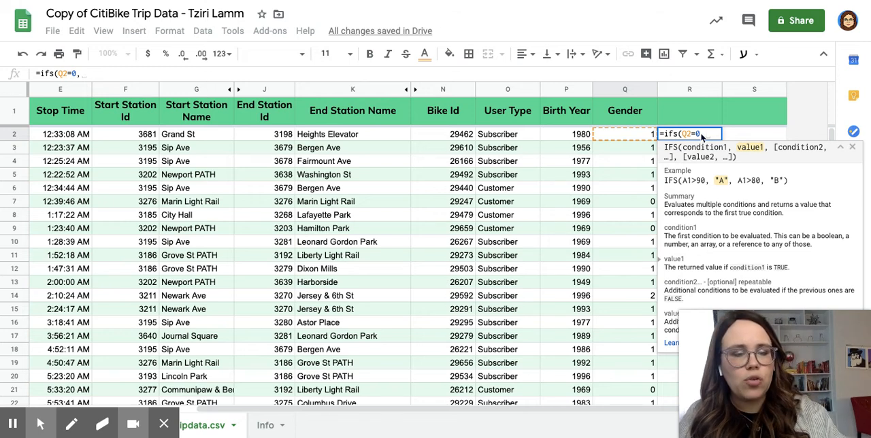
Make the IFS formula return "Unknown" when its first condition is met.
{"action": "type", "text": "\""}
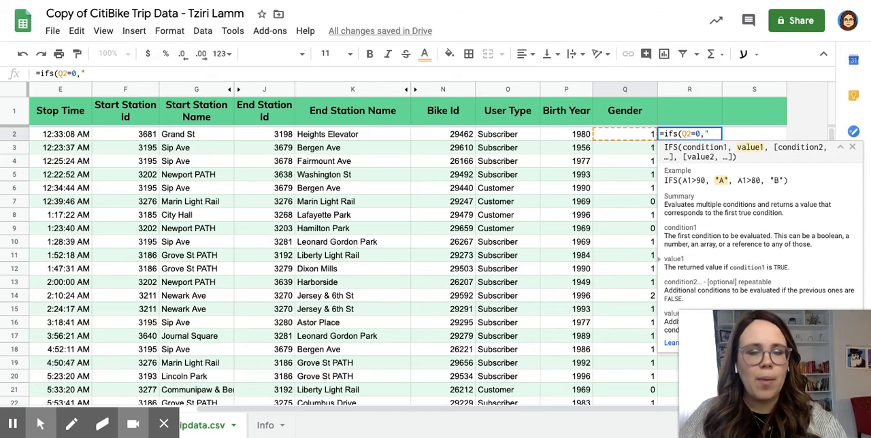
{"action": "type", "text": "Un"}
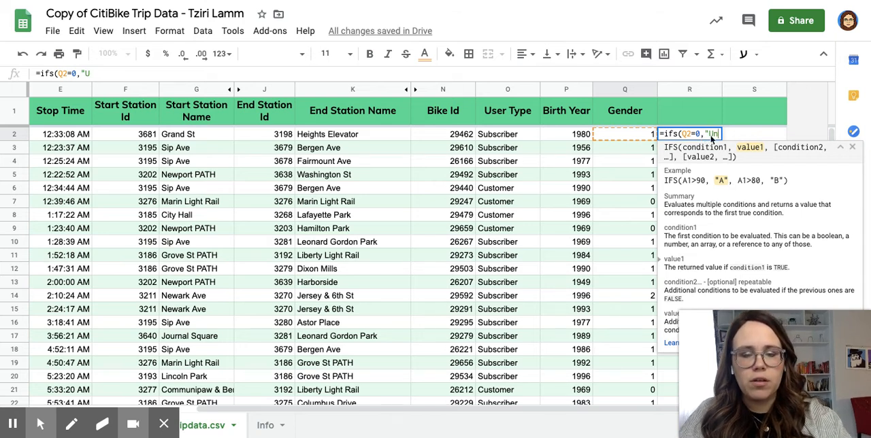
{"action": "type", "text": "know\""}
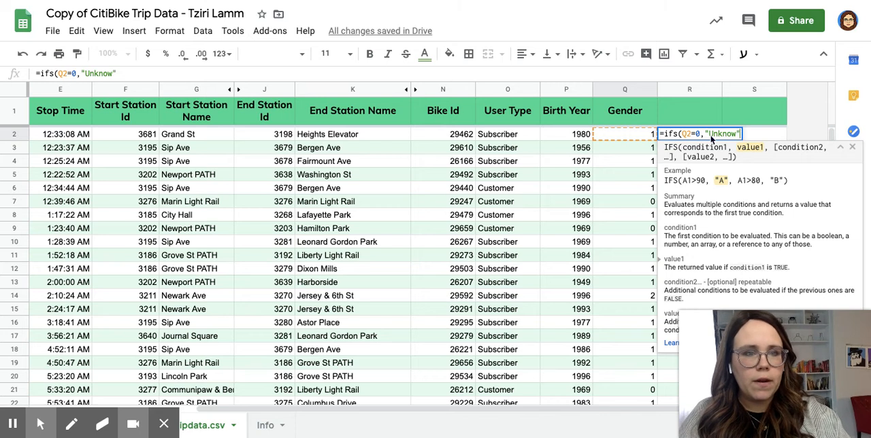
{"action": "key", "text": "Left"}
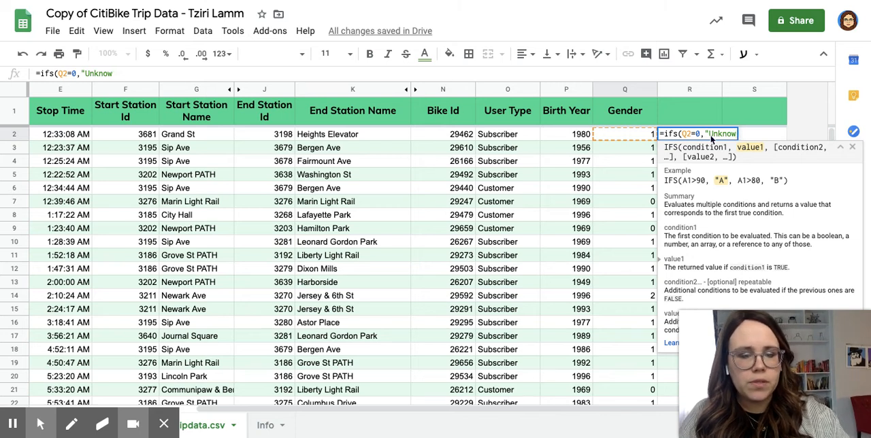
{"action": "type", "text": "n"}
{"action": "key", "text": "Right"}
{"action": "type", "text": ","}
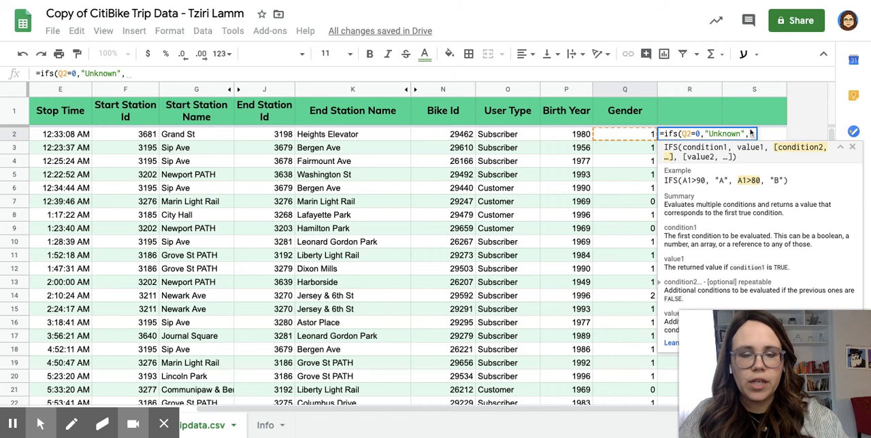
Add a second condition to the IFS formula, Q2=1, that returns "Male".
{"action": "left_click", "coordinate": [624, 136]}
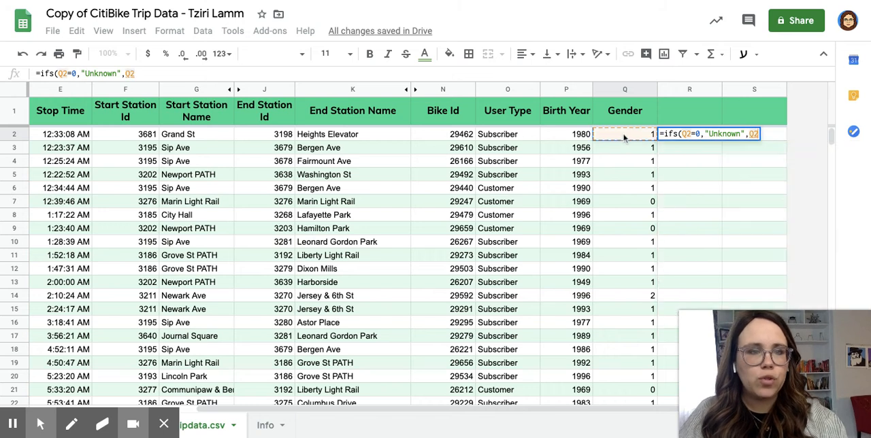
{"action": "type", "text": "=1"}
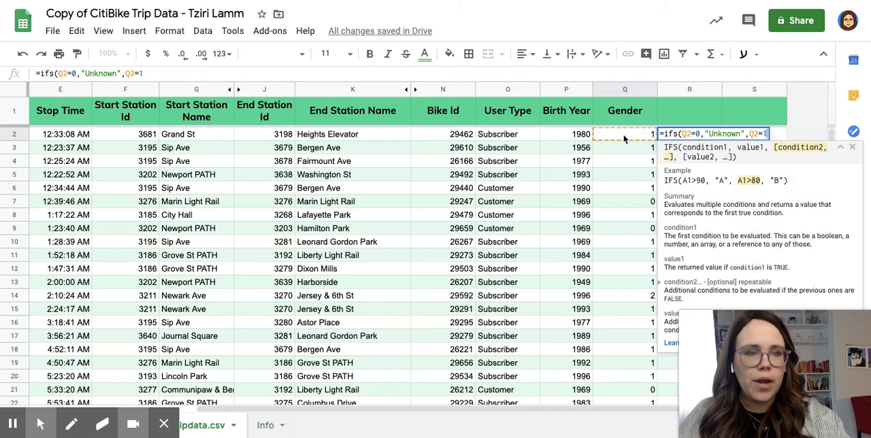
{"action": "type", "text": ",\""}
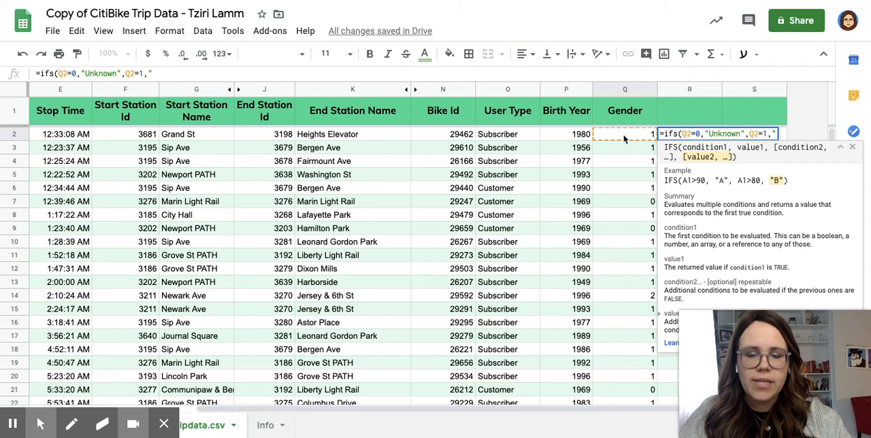
{"action": "type", "text": "Male\""}
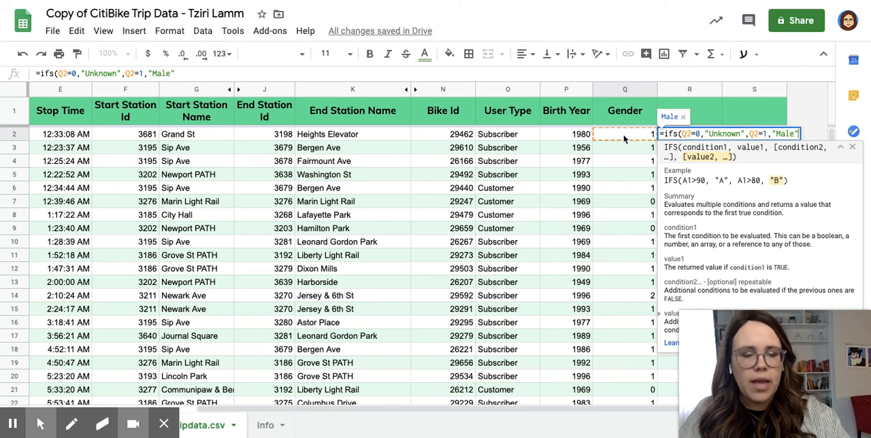
{"action": "type", "text": ","}
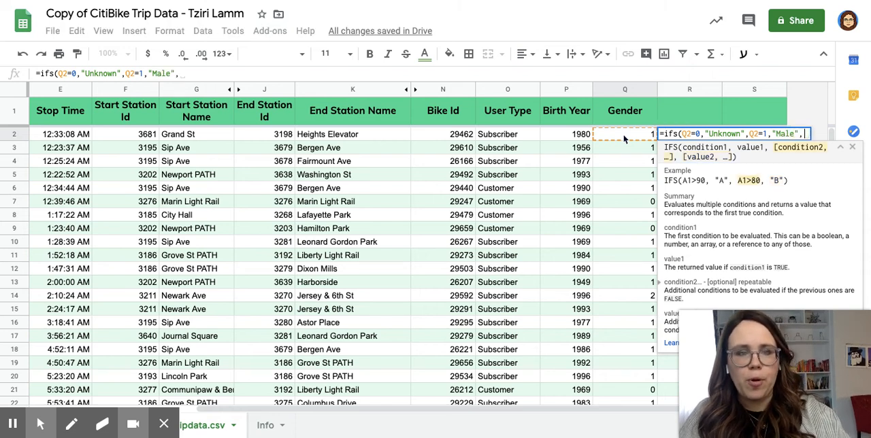
Add a third condition, Q2=2, that returns "Female", and complete the IFS formula in R2.
{"action": "left_click", "coordinate": [613, 139]}
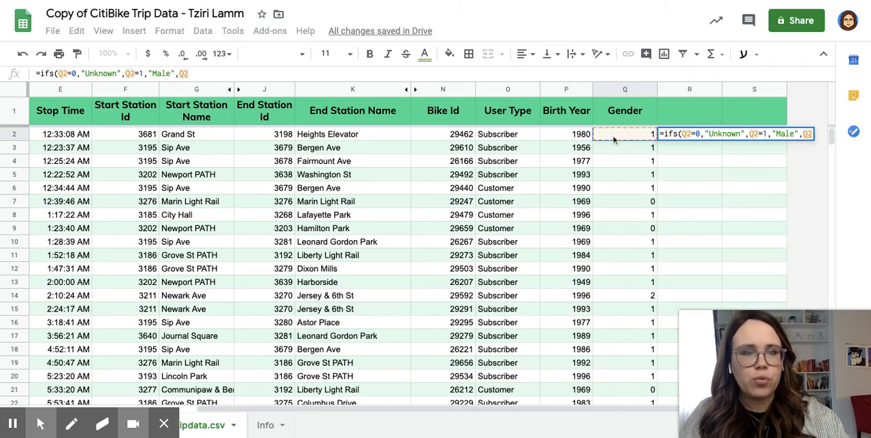
{"action": "type", "text": "="}
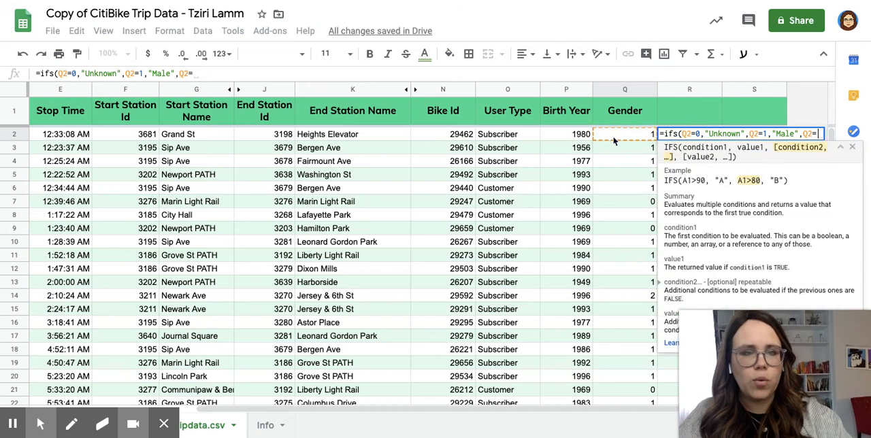
{"action": "type", "text": "2"}
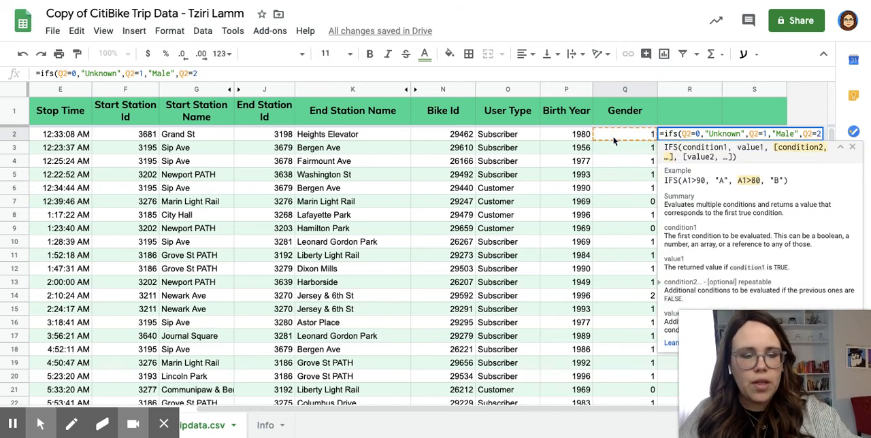
{"action": "type", "text": ",\""}
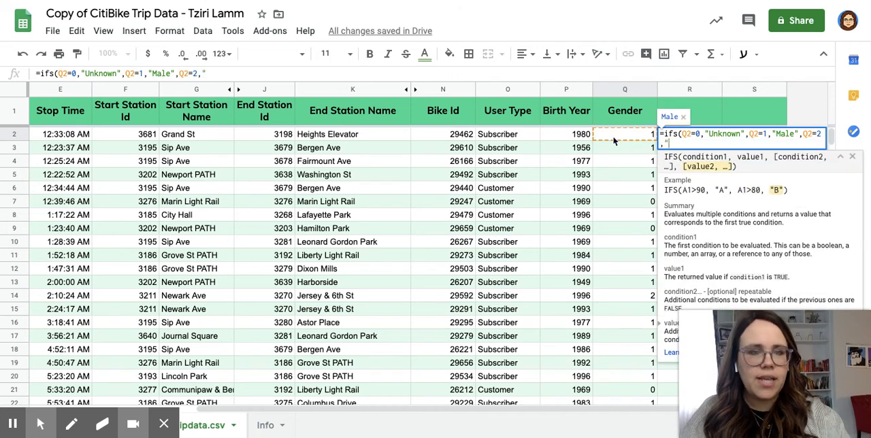
{"action": "type", "text": "Female"}
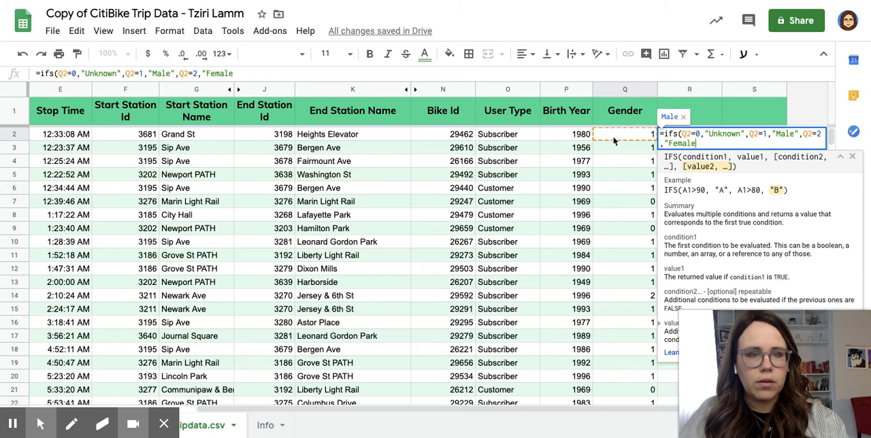
{"action": "type", "text": "\""}
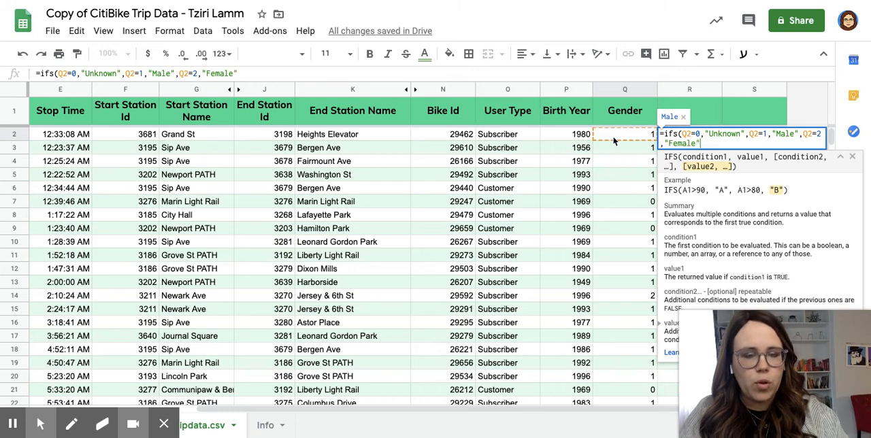
{"action": "type", "text": ")"}
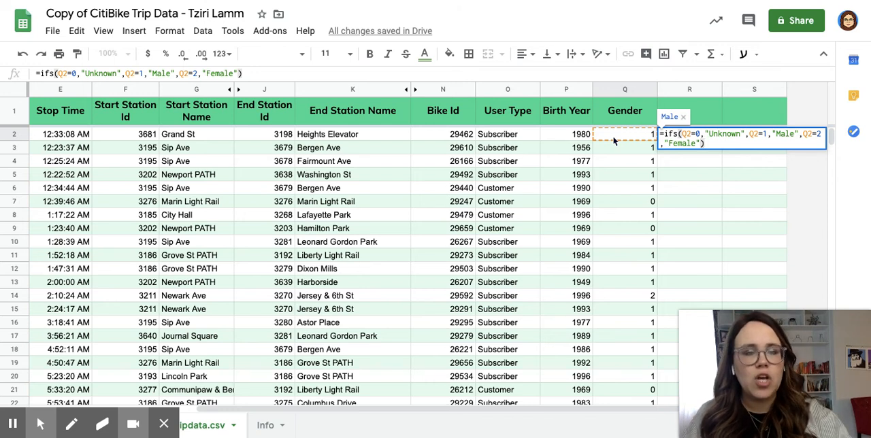
{"action": "key", "text": "Return"}
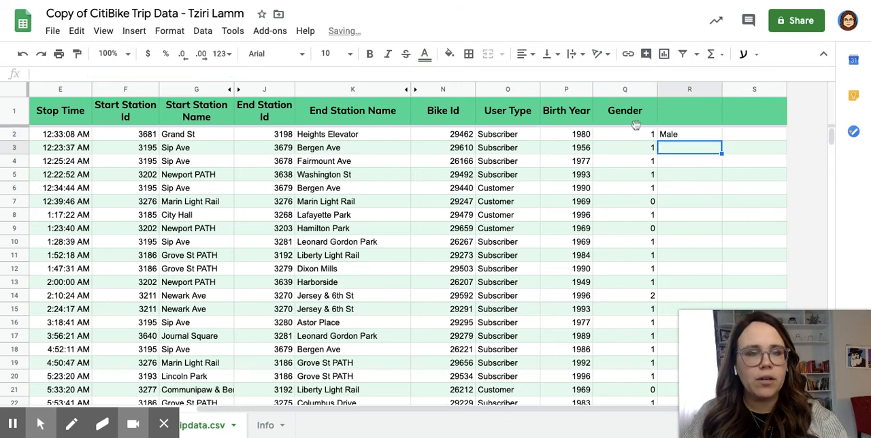
Fill the R2 formula down column R for all trip rows and check the resulting labels.
{"action": "left_click", "coordinate": [679, 136]}
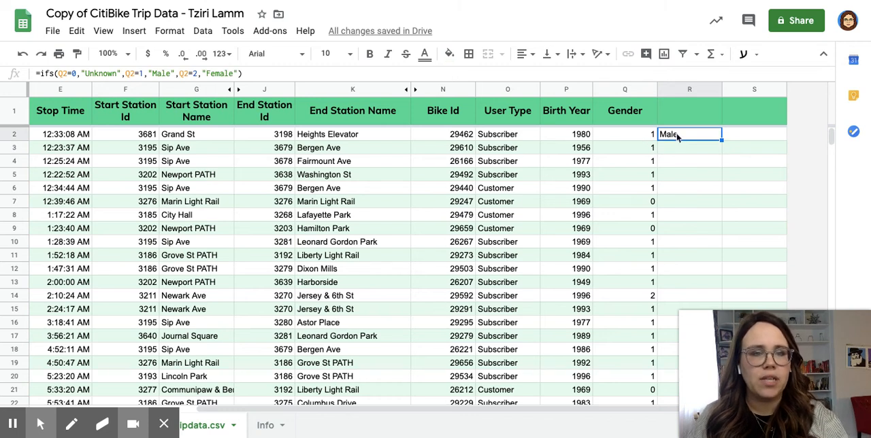
{"action": "double_click", "coordinate": [722, 140]}
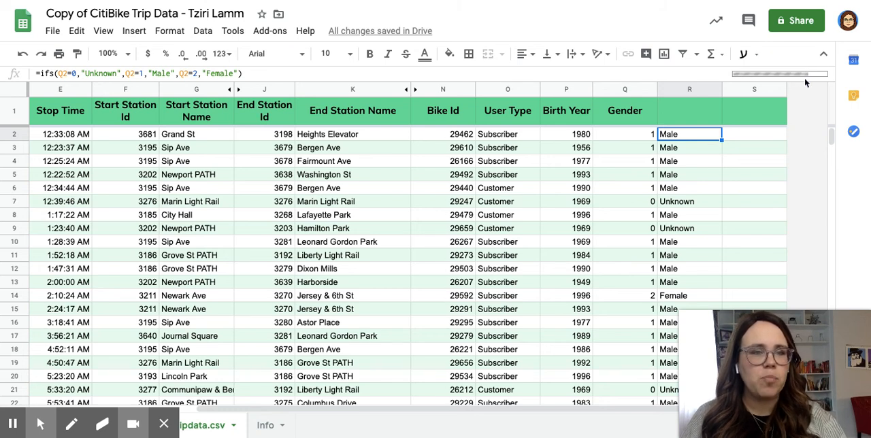
{"action": "scroll", "coordinate": [685, 208], "scroll_direction": "down", "scroll_amount": 1}
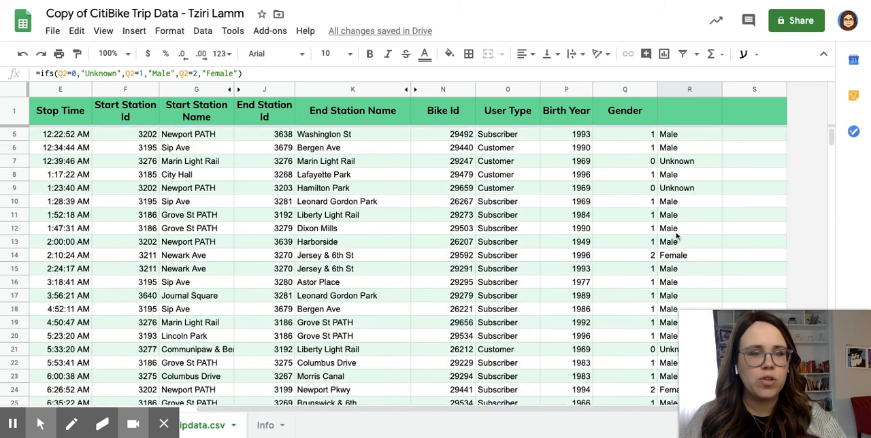
{"action": "scroll", "coordinate": [686, 208], "scroll_direction": "down", "scroll_amount": 7}
{"action": "scroll", "coordinate": [678, 236], "scroll_direction": "down", "scroll_amount": 10}
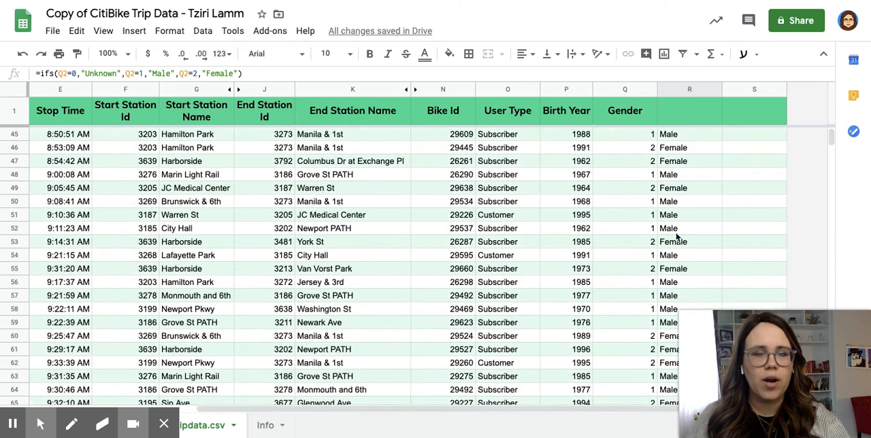
{"action": "scroll", "coordinate": [678, 237], "scroll_direction": "up", "scroll_amount": 15}
{"action": "scroll", "coordinate": [677, 236], "scroll_direction": "up", "scroll_amount": 5}
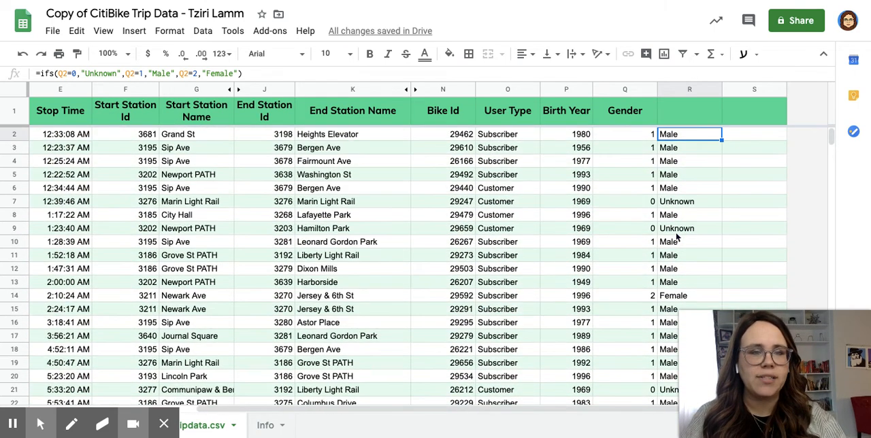
Replace the IFS formulas in column R with their plain values and check cell R2.
{"action": "left_click", "coordinate": [677, 90]}
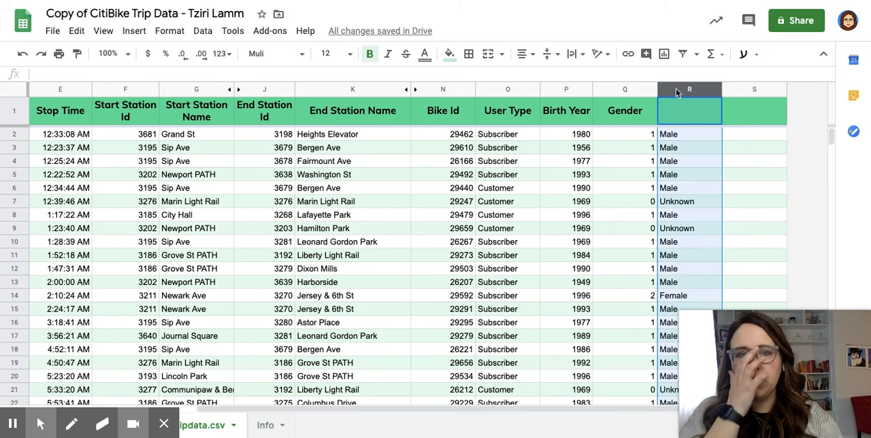
{"action": "key", "text": "ctrl+c"}
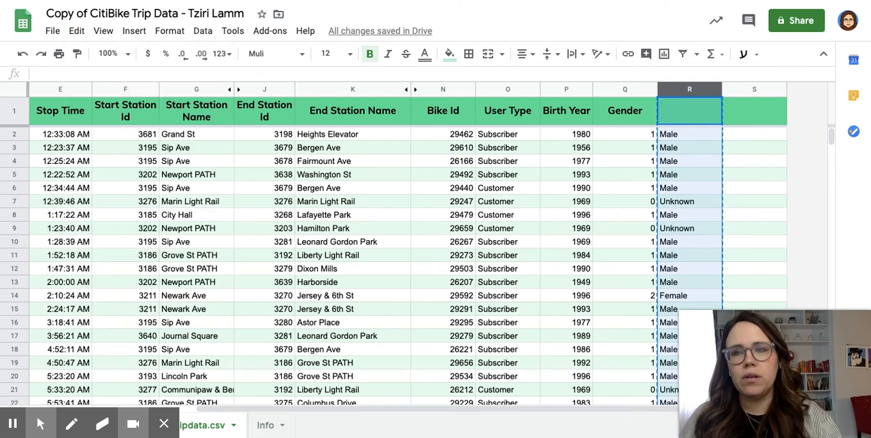
{"action": "left_click", "coordinate": [76, 30]}
{"action": "mouse_move", "coordinate": [112, 170]}
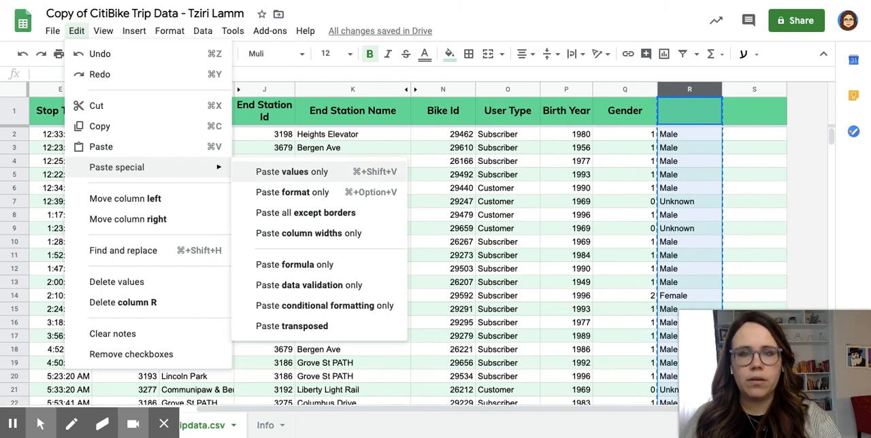
{"action": "left_click", "coordinate": [292, 171]}
{"action": "left_click", "coordinate": [684, 134]}
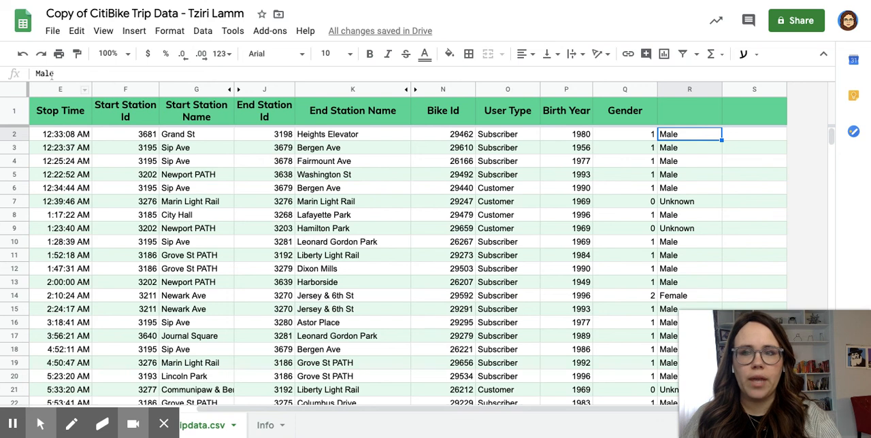
Enter the header "Gender" in cell R1 above the text labels.
{"action": "left_click", "coordinate": [671, 107]}
{"action": "type", "text": "Gender"}
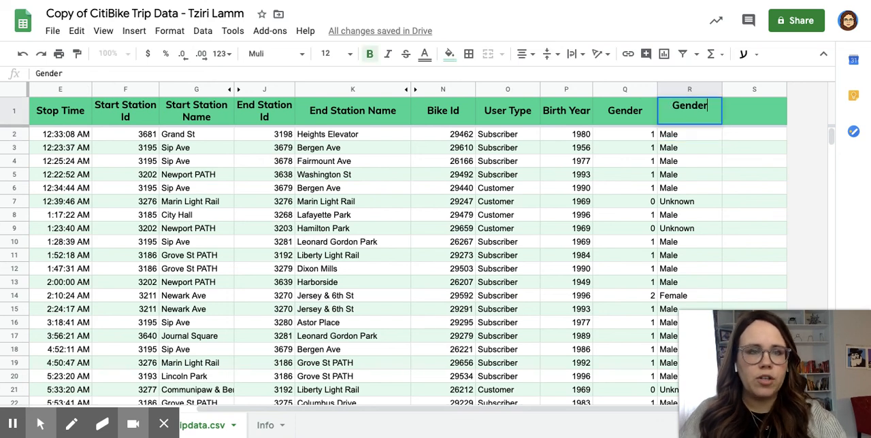
Delete column Q with the numeric gender codes and look over the remaining Gender column.
{"action": "left_click", "coordinate": [630, 90]}
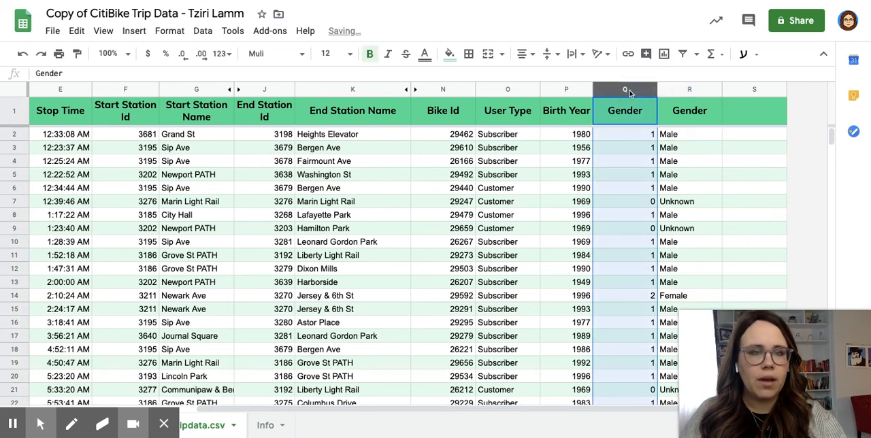
{"action": "right_click", "coordinate": [630, 93]}
{"action": "left_click", "coordinate": [678, 188]}
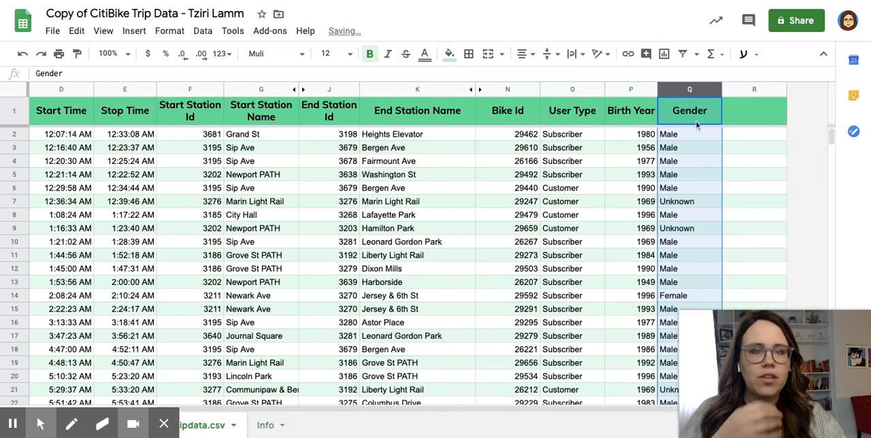
{"action": "scroll", "coordinate": [684, 245], "scroll_direction": "down", "scroll_amount": 1}
{"action": "scroll", "coordinate": [684, 245], "scroll_direction": "up", "scroll_amount": 1}
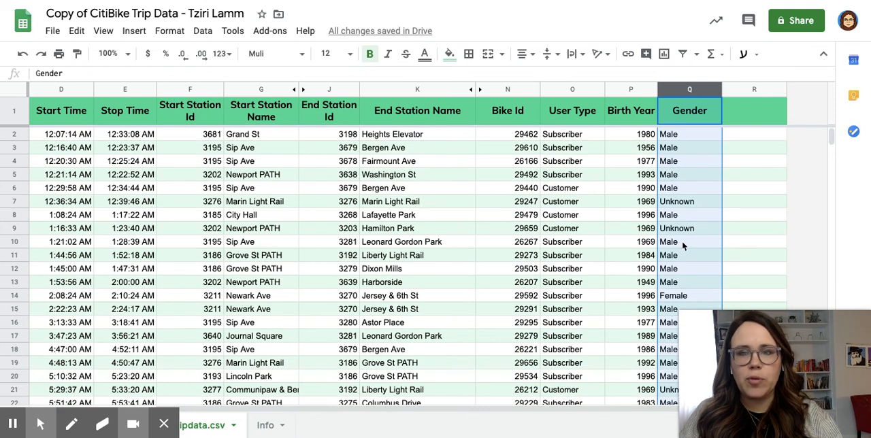